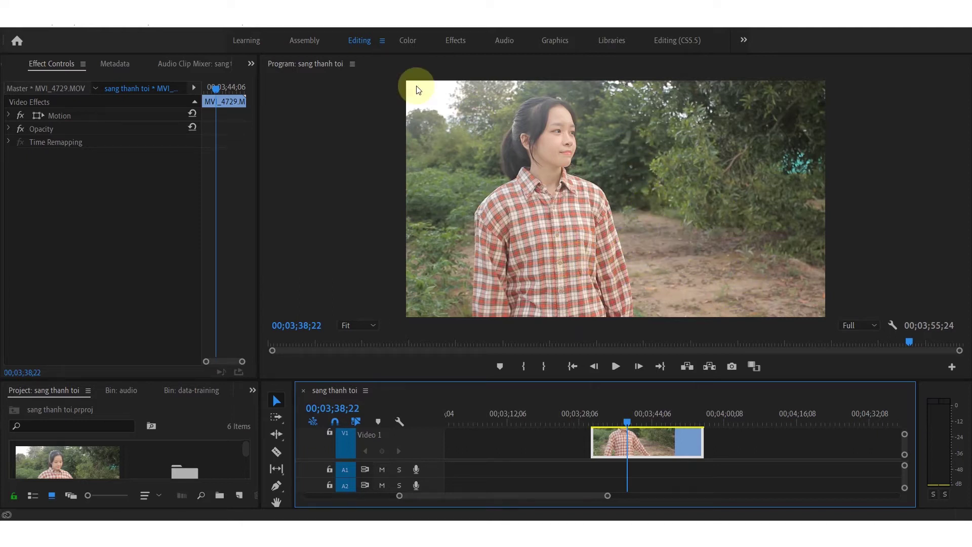
# - Switch to the Color workspace so Lumetri Color and Lumetri Scopes are showing
pyautogui.click(410, 42)
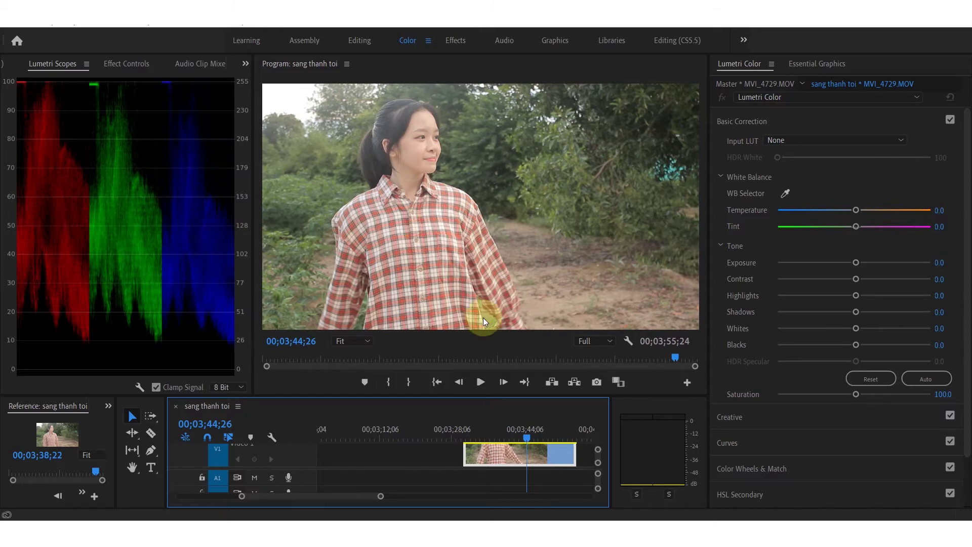
# - Pick a frame, then set white balance to Temperature -45.0 and Tint 10.0
pyautogui.moveTo(497, 434); pyautogui.dragTo(554, 438)
pyautogui.click(43, 144)
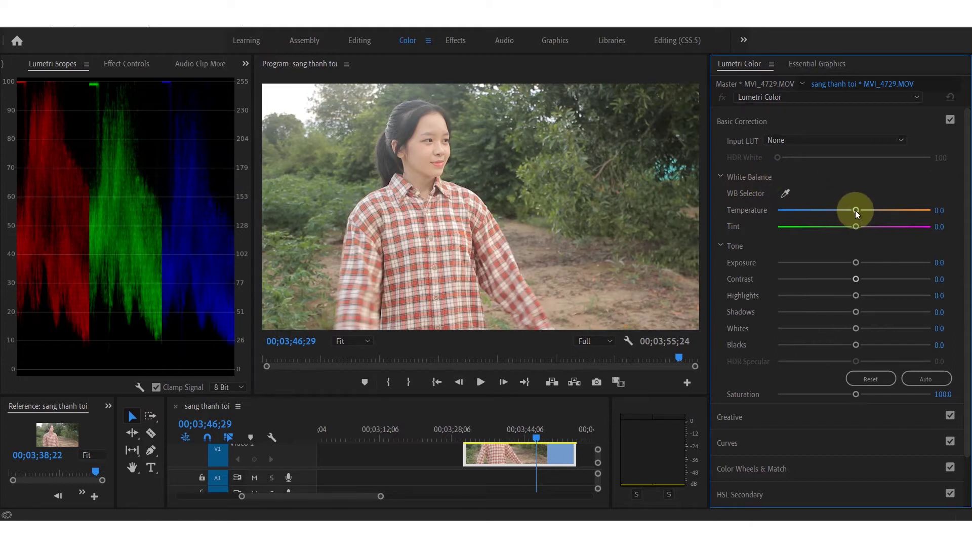
pyautogui.moveTo(856, 211); pyautogui.dragTo(913, 212)
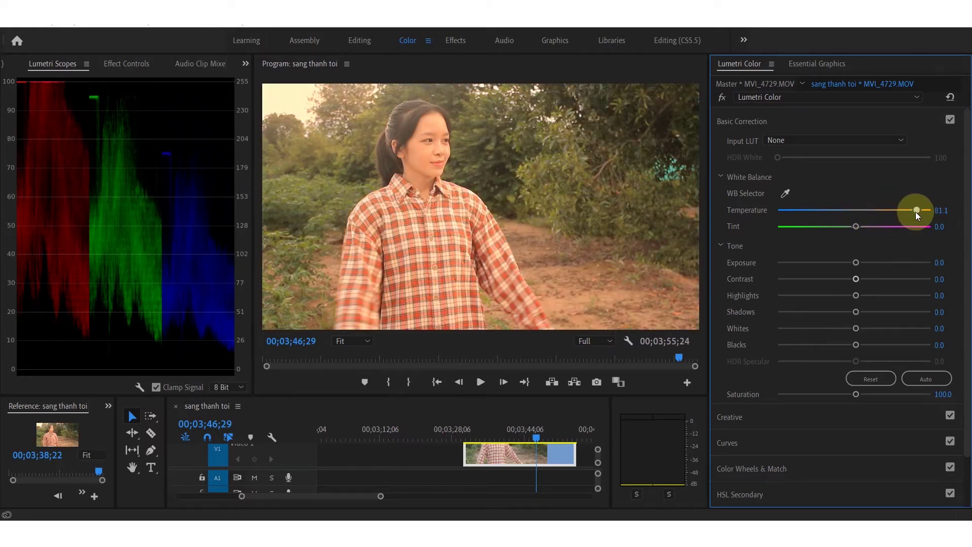
pyautogui.moveTo(913, 211); pyautogui.dragTo(818, 213)
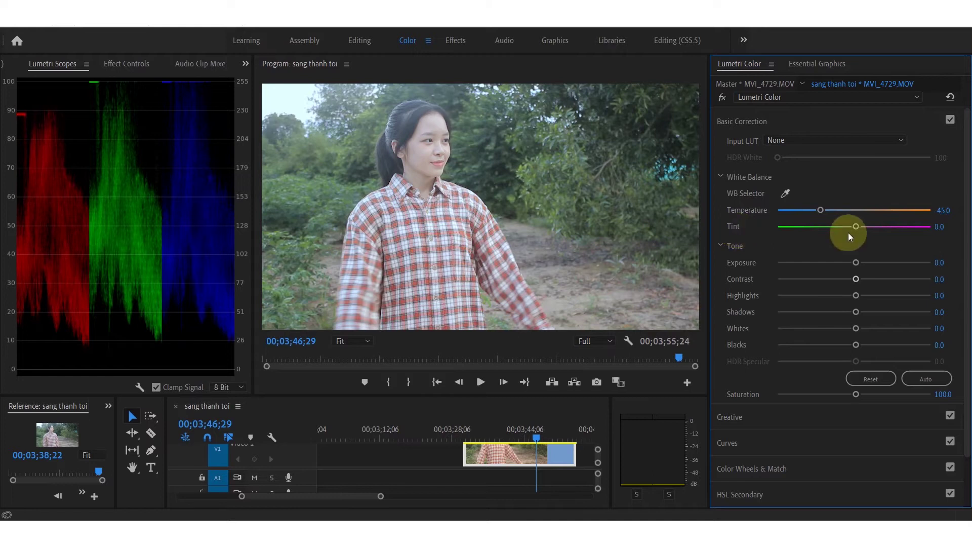
pyautogui.moveTo(855, 226)
pyautogui.mouseDown()
pyautogui.moveTo(906, 228)
pyautogui.moveTo(808, 238)
pyautogui.mouseUp()
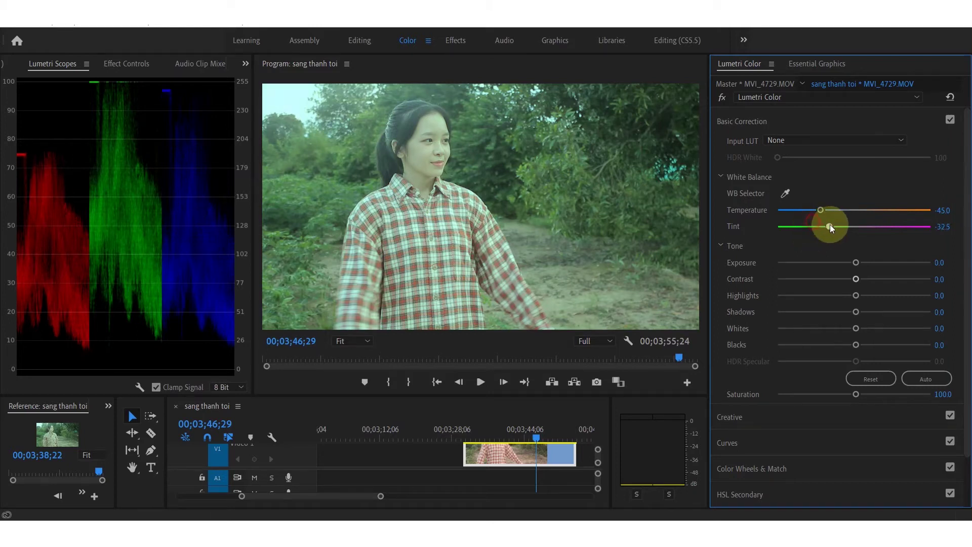
pyautogui.moveTo(830, 227); pyautogui.dragTo(861, 229)
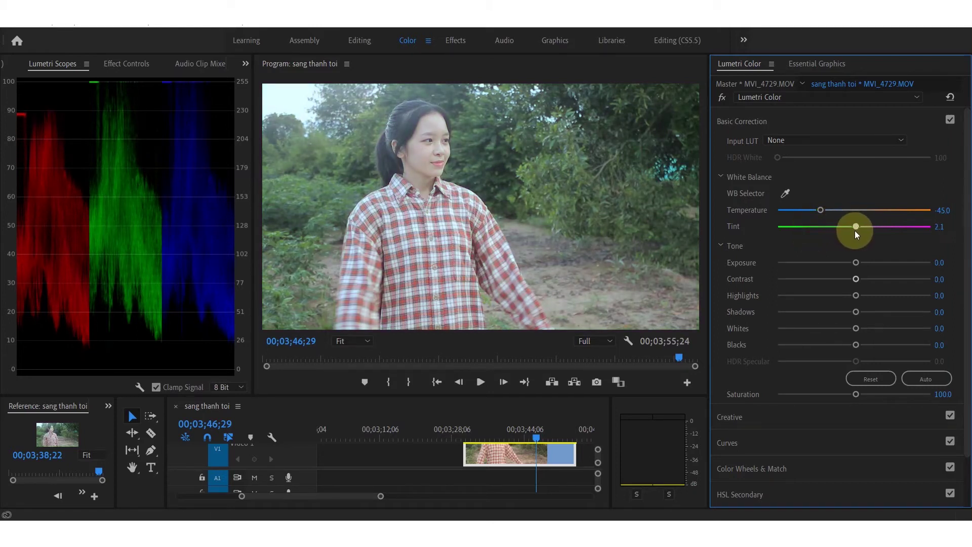
pyautogui.click(943, 227)
pyautogui.write('10')
pyautogui.press('Return')
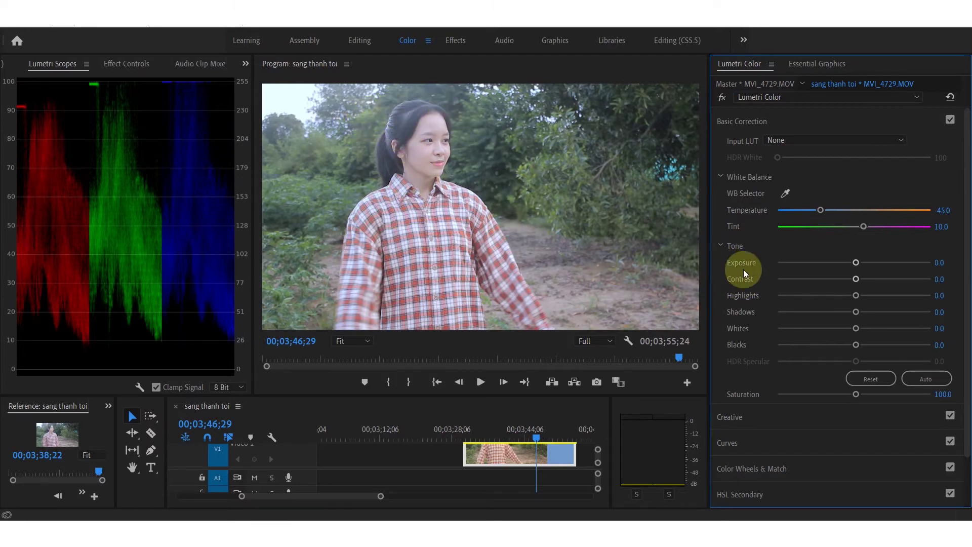
# - Raise Contrast to 75.0 and pull Highlights down to -40.0
pyautogui.moveTo(856, 281); pyautogui.dragTo(891, 288)
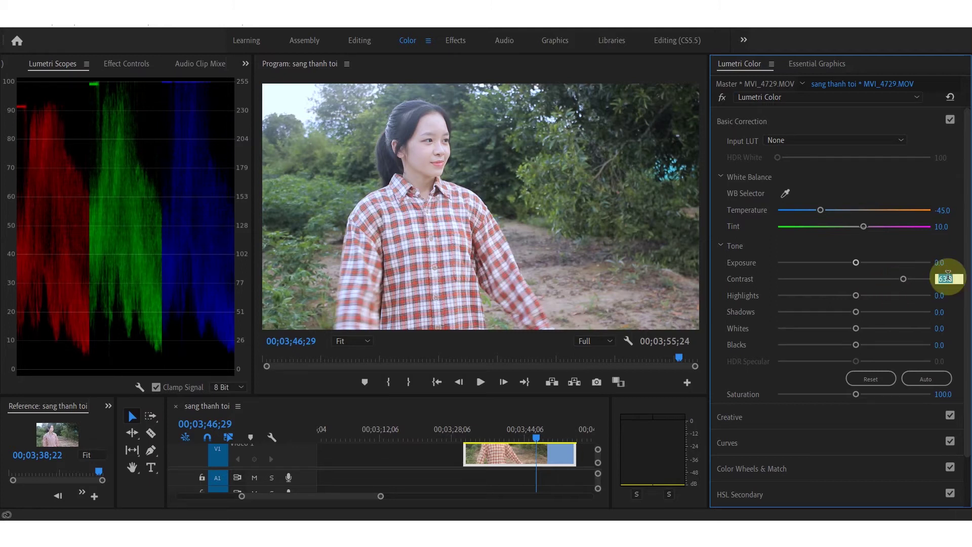
pyautogui.write('75')
pyautogui.press('Return')
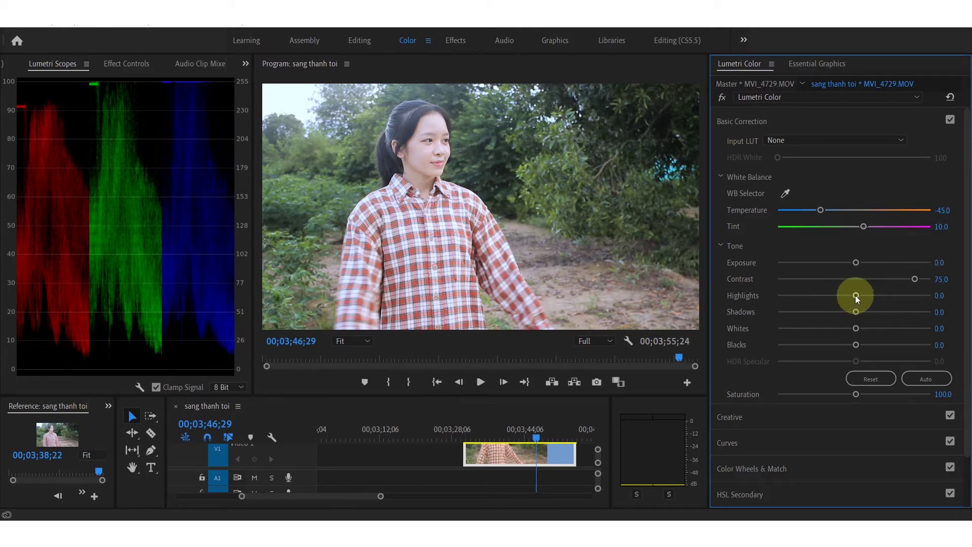
pyautogui.moveTo(855, 296); pyautogui.dragTo(820, 297)
pyautogui.click(949, 293)
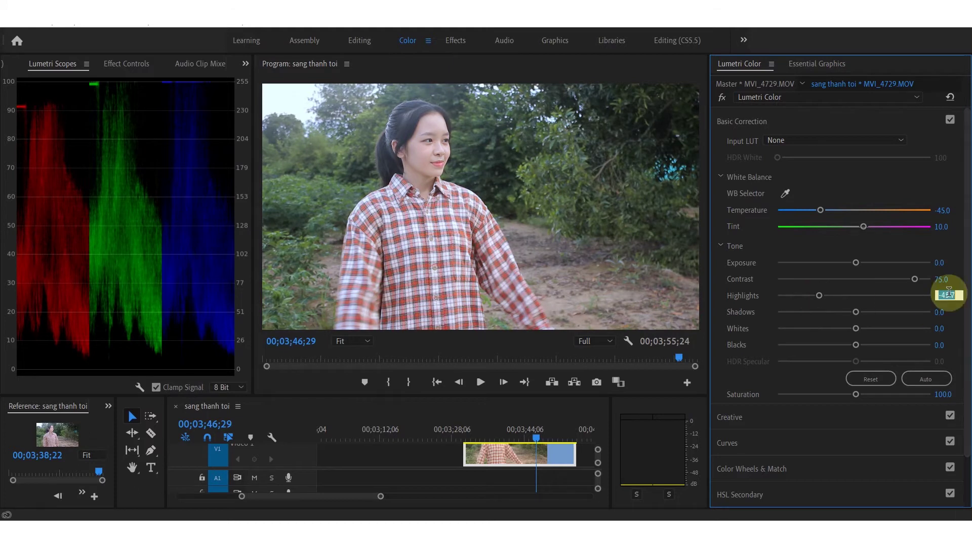
pyautogui.write('-40')
pyautogui.press('Return')
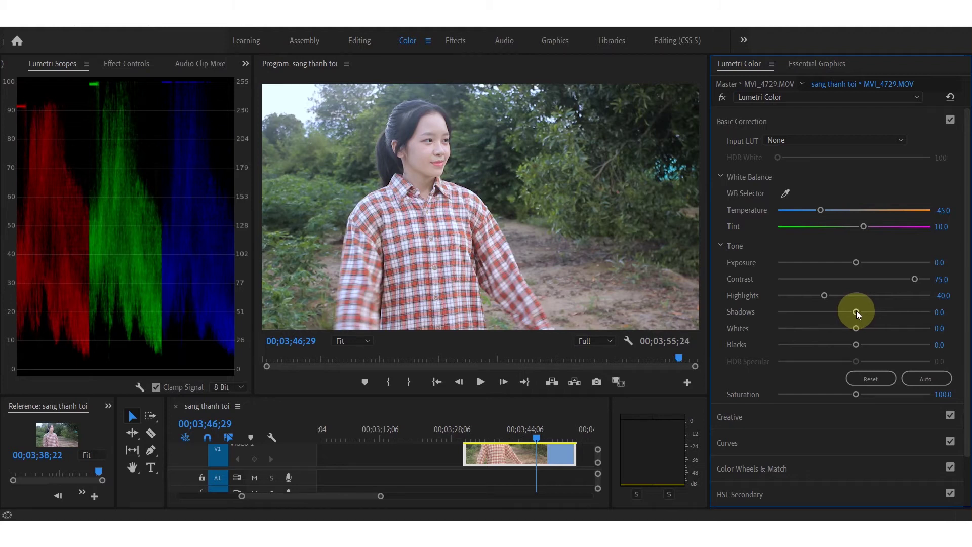
# - Set Shadows, Whites and Blacks each to -50.0
pyautogui.moveTo(855, 312); pyautogui.dragTo(837, 313)
pyautogui.click(948, 311)
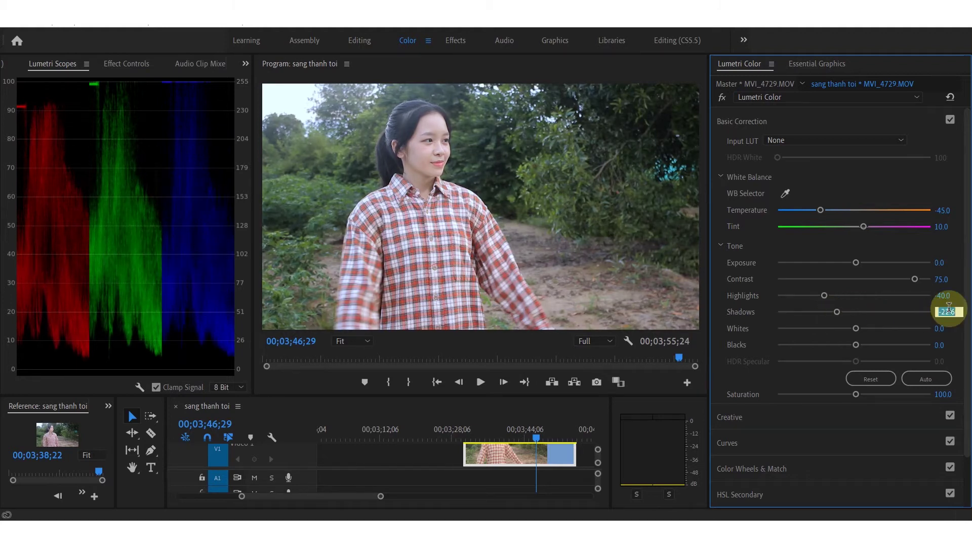
pyautogui.write('-50')
pyautogui.press('Return')
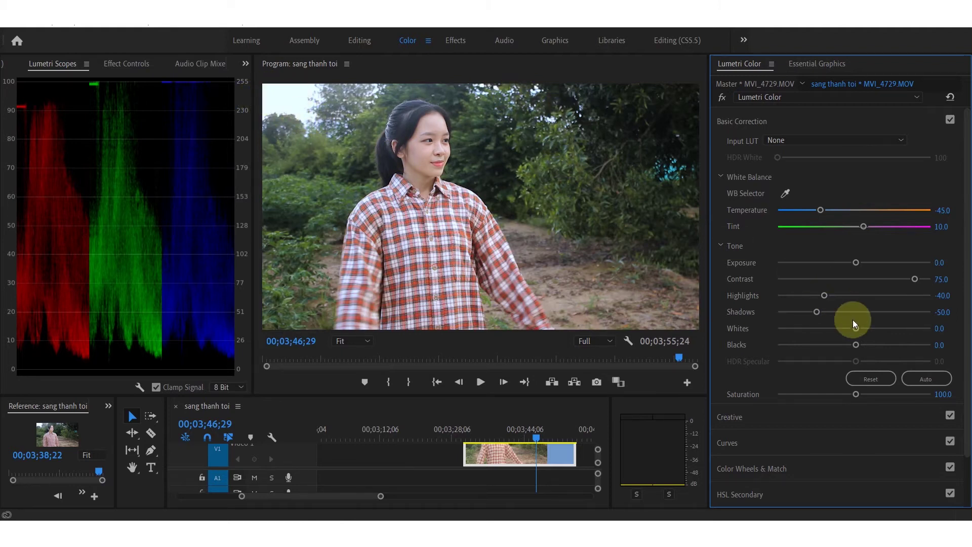
pyautogui.moveTo(856, 329); pyautogui.dragTo(827, 329)
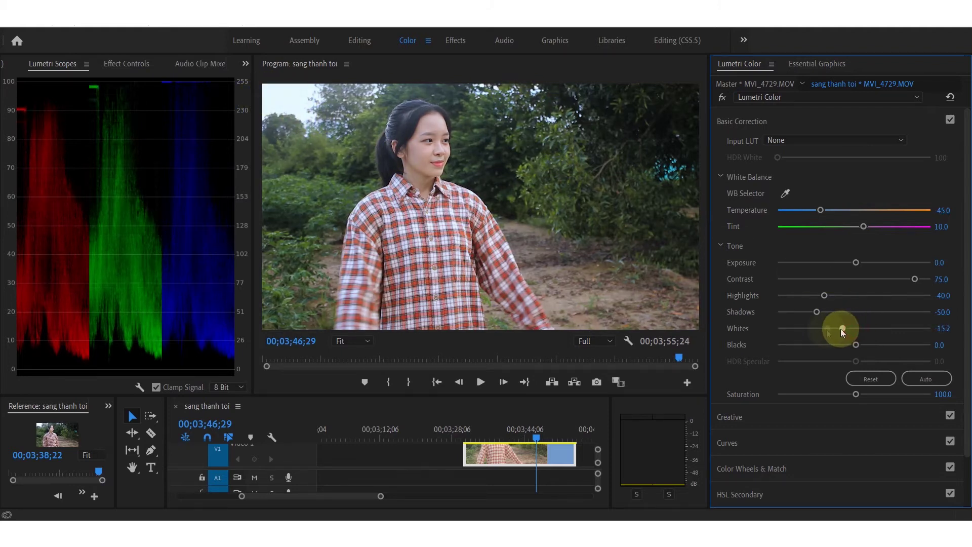
pyautogui.click(947, 328)
pyautogui.write('-50')
pyautogui.press('Return')
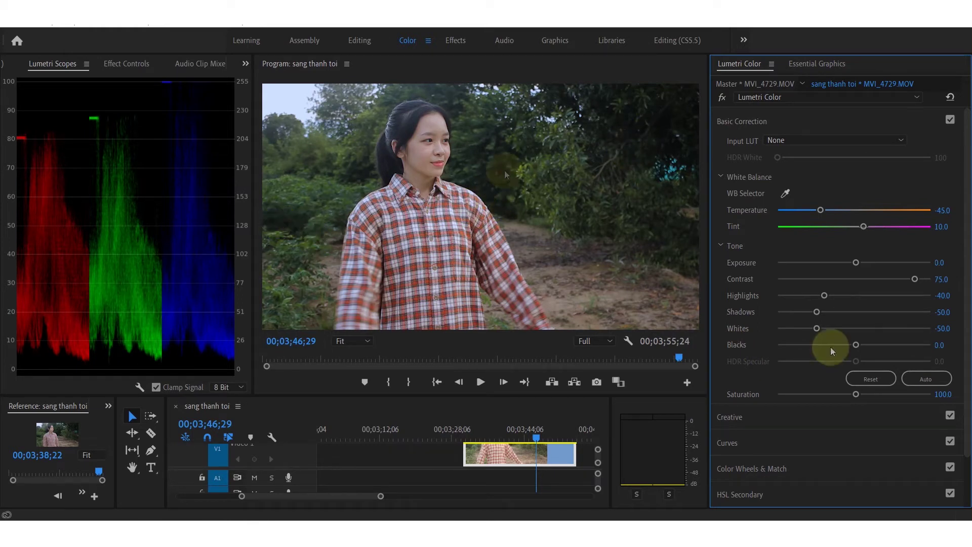
pyautogui.moveTo(855, 345); pyautogui.dragTo(831, 344)
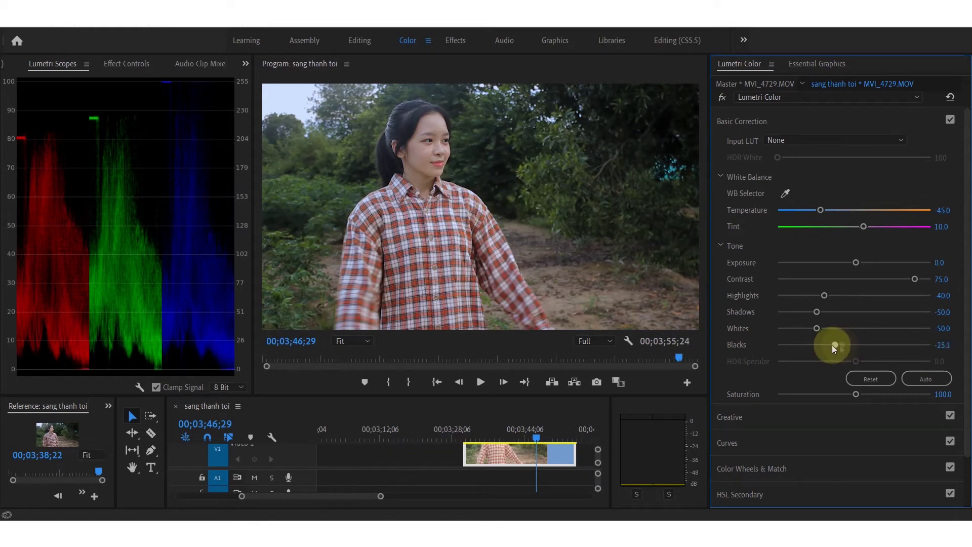
pyautogui.click(946, 346)
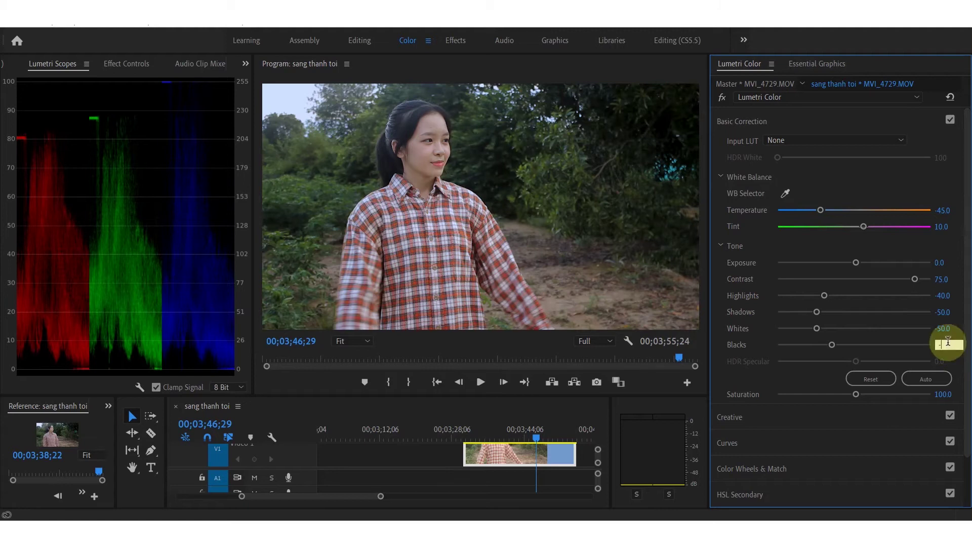
pyautogui.write('-50')
pyautogui.press('Return')
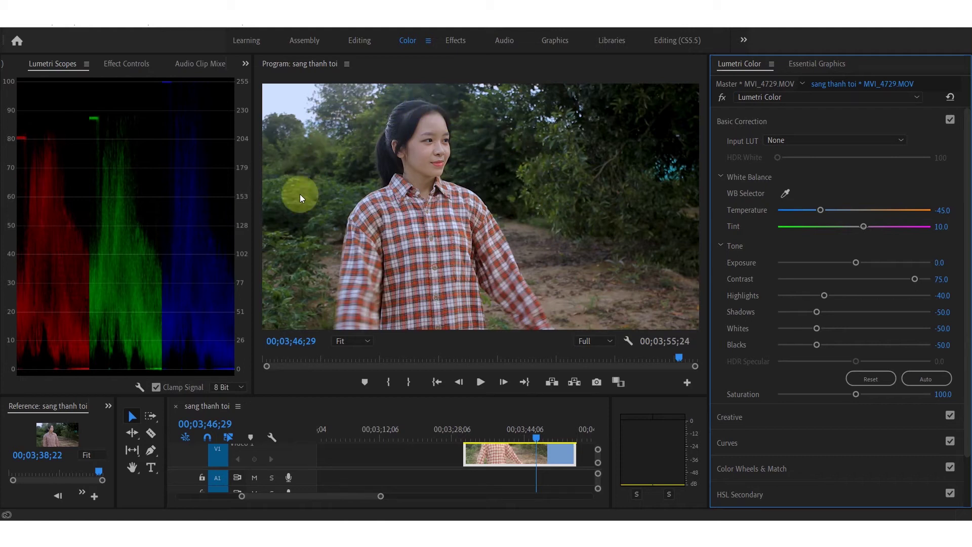
# - Collapse the Tone group and lower Saturation from 100.0 to 80.0
pyautogui.click(731, 246)
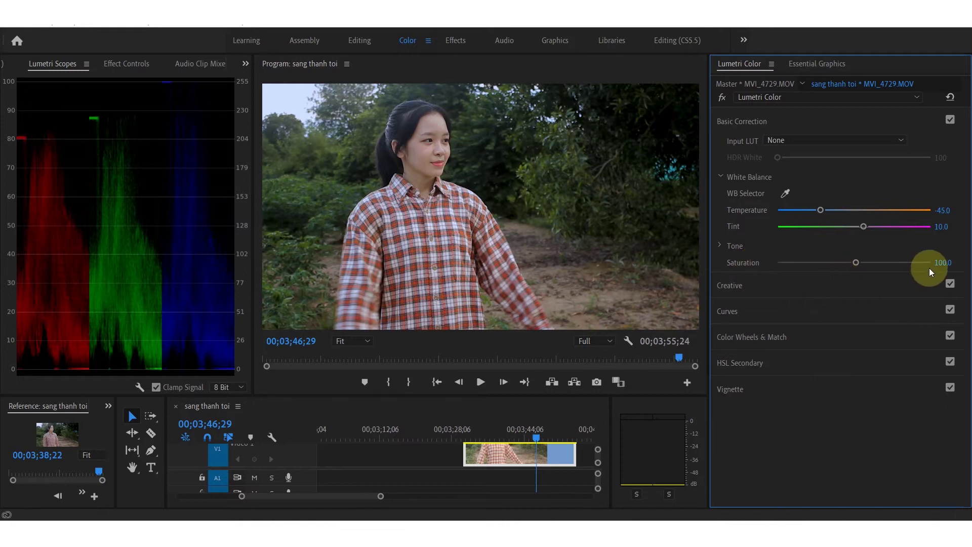
pyautogui.click(943, 264)
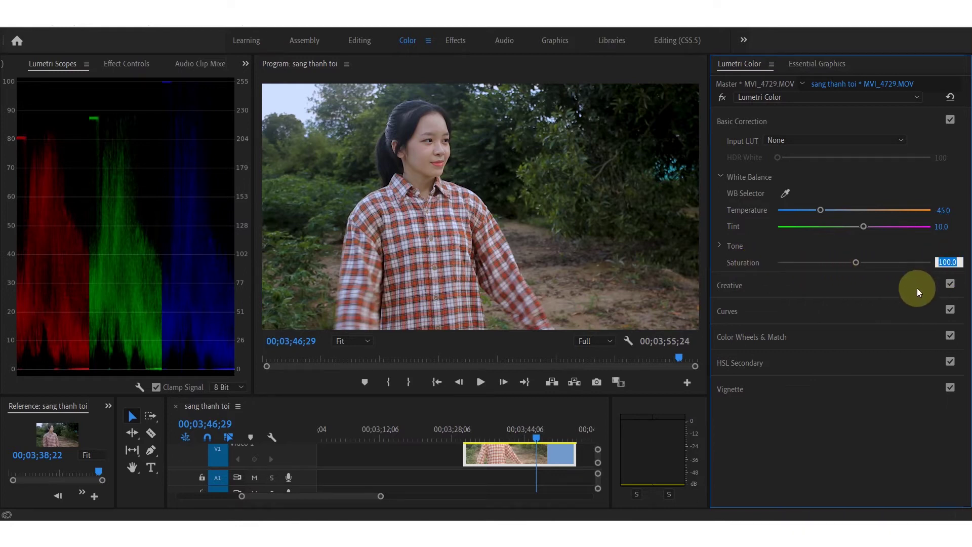
pyautogui.write('80')
pyautogui.press('Return')
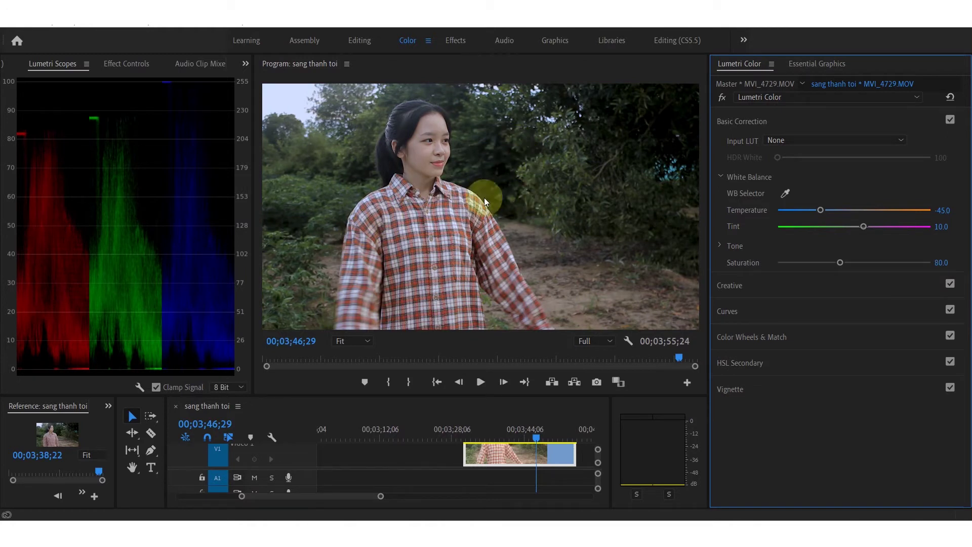
# - Pull down the master, red and green RGB curves' top points and adjust the blue curve
pyautogui.click(751, 312)
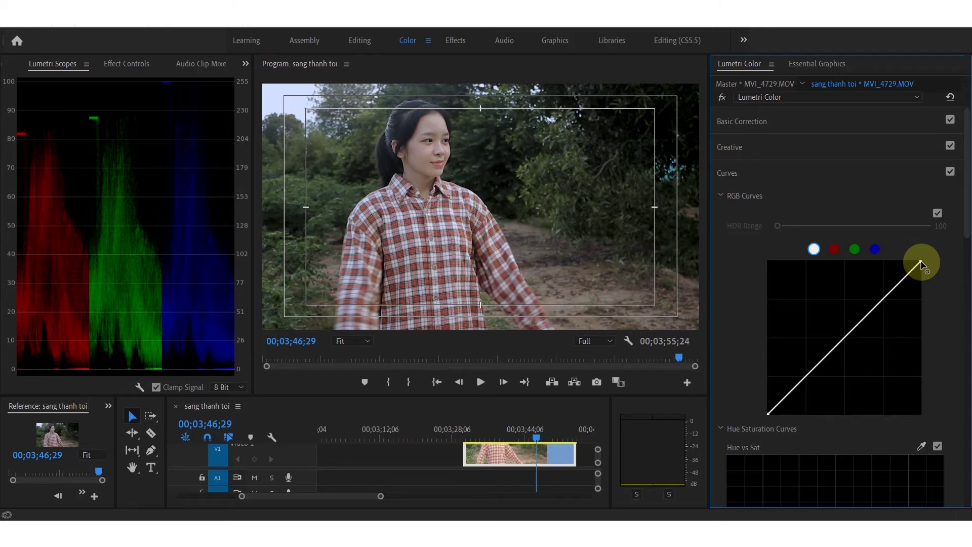
pyautogui.moveTo(921, 263); pyautogui.dragTo(948, 359)
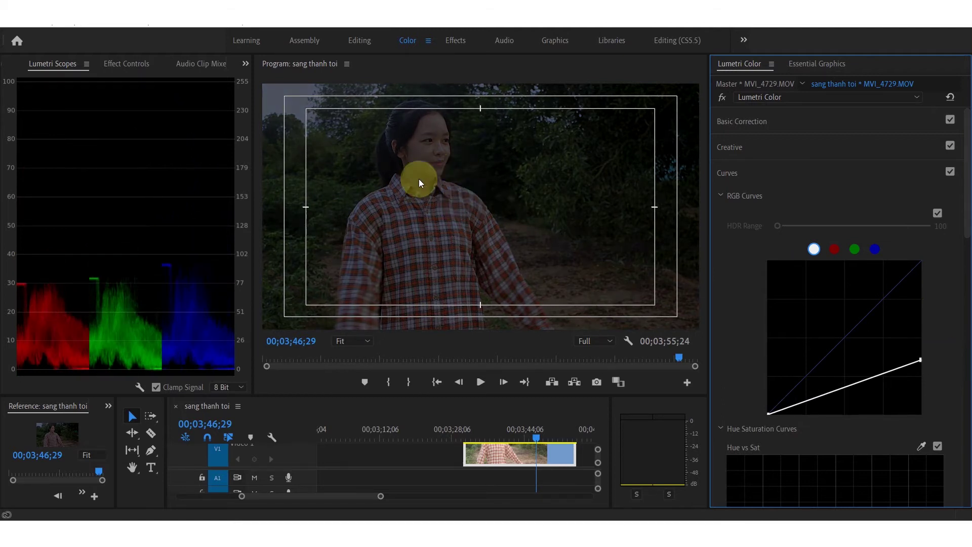
pyautogui.click(834, 250)
pyautogui.moveTo(919, 261); pyautogui.dragTo(938, 301)
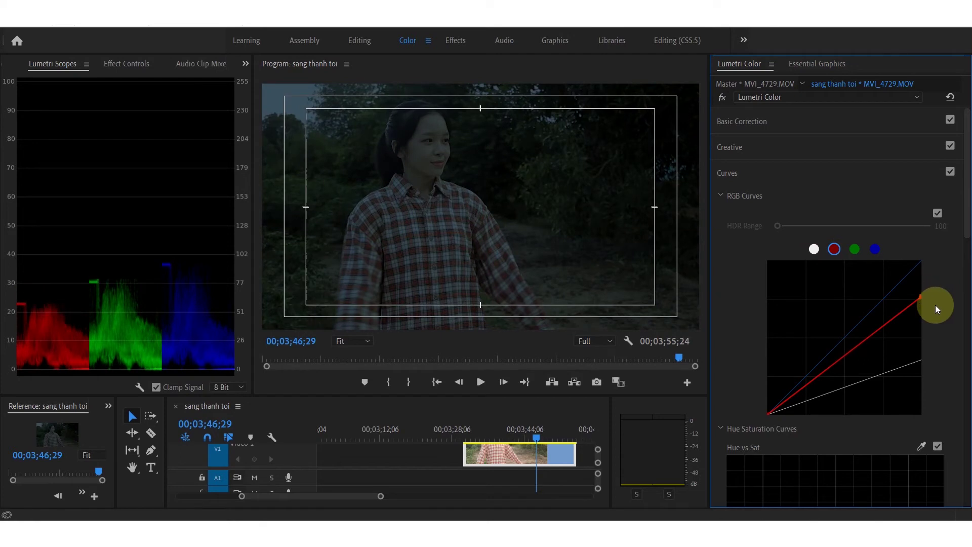
pyautogui.click(854, 248)
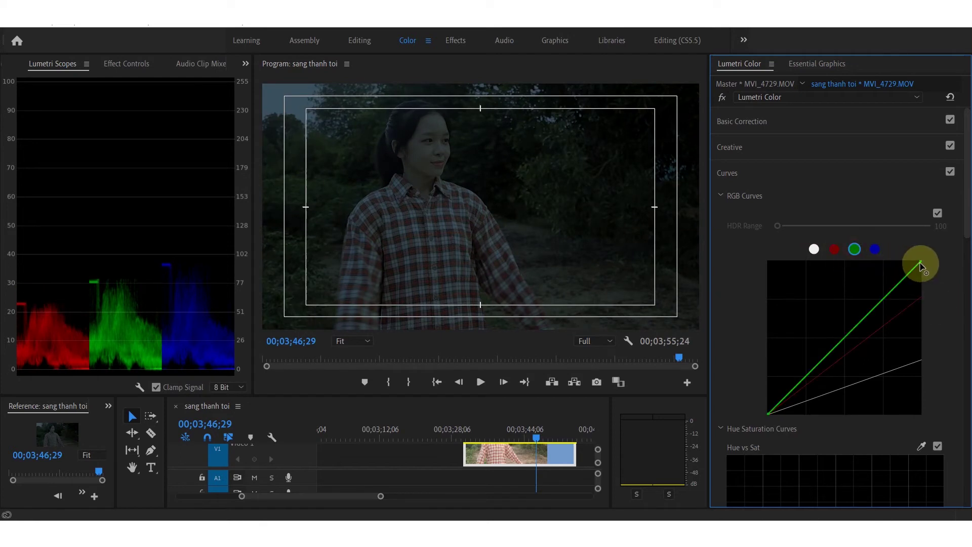
pyautogui.moveTo(924, 264); pyautogui.dragTo(931, 277)
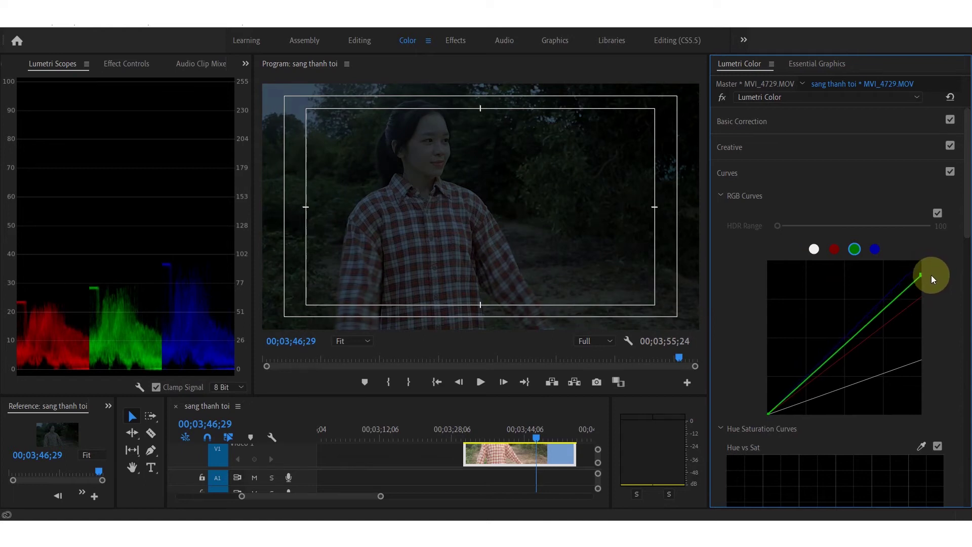
pyautogui.click(874, 250)
pyautogui.moveTo(921, 269); pyautogui.dragTo(910, 261)
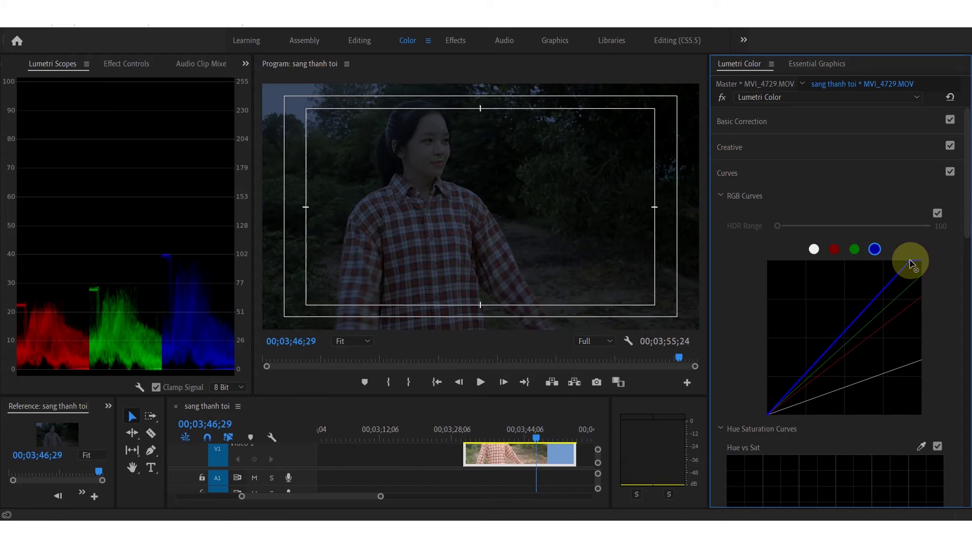
pyautogui.moveTo(911, 262); pyautogui.dragTo(909, 261)
pyautogui.click(577, 150)
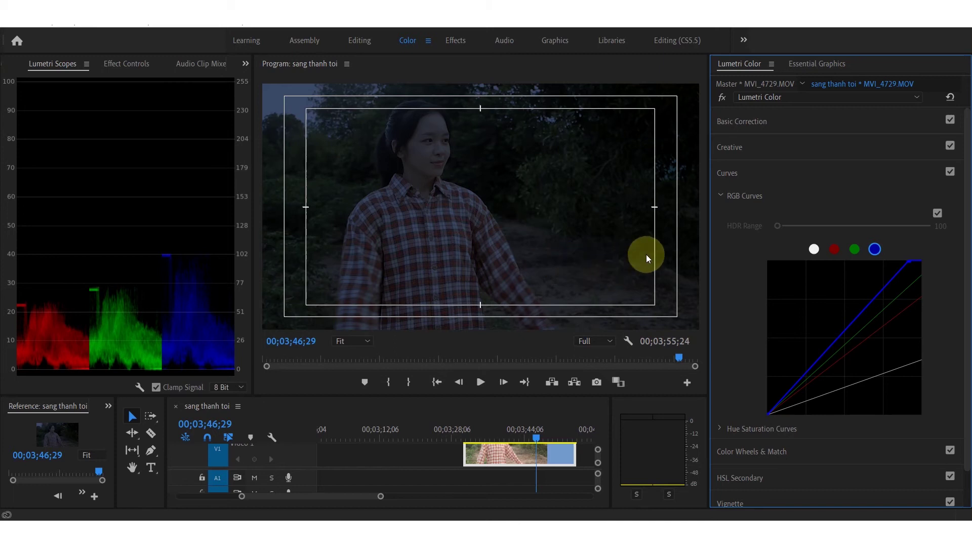
# - Expand Vignette and set Amount to -1.7 and Midpoint to 42
pyautogui.click(721, 196)
pyautogui.click(727, 292)
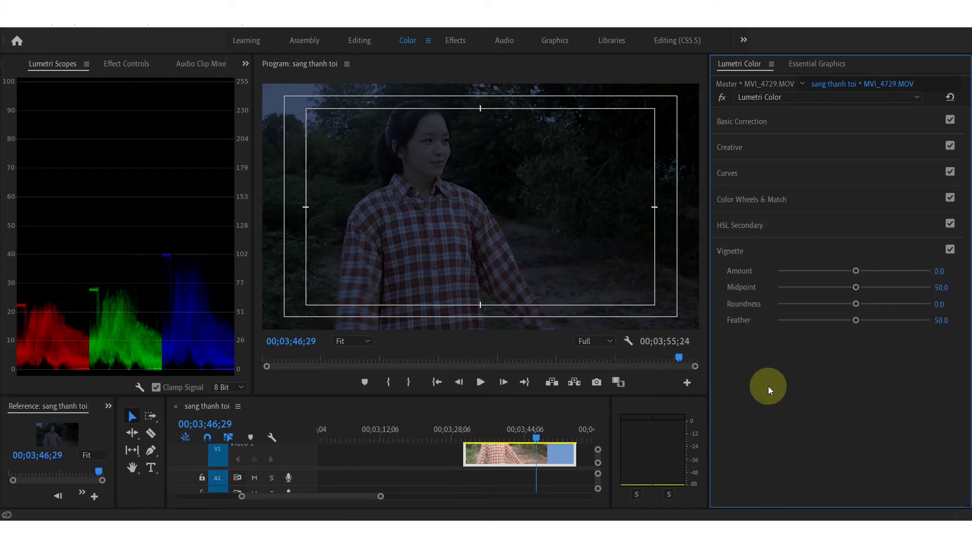
pyautogui.click(940, 270)
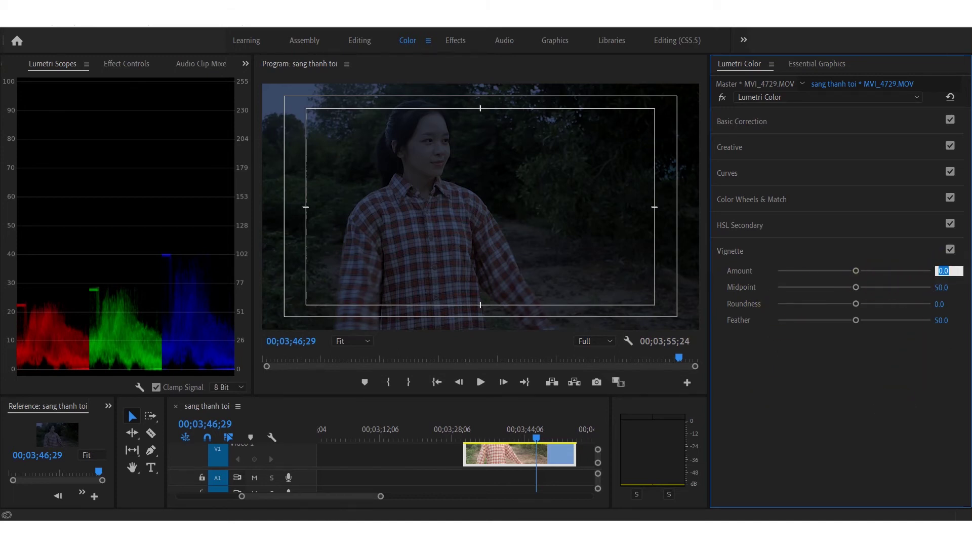
pyautogui.write('-1.7')
pyautogui.press('Return')
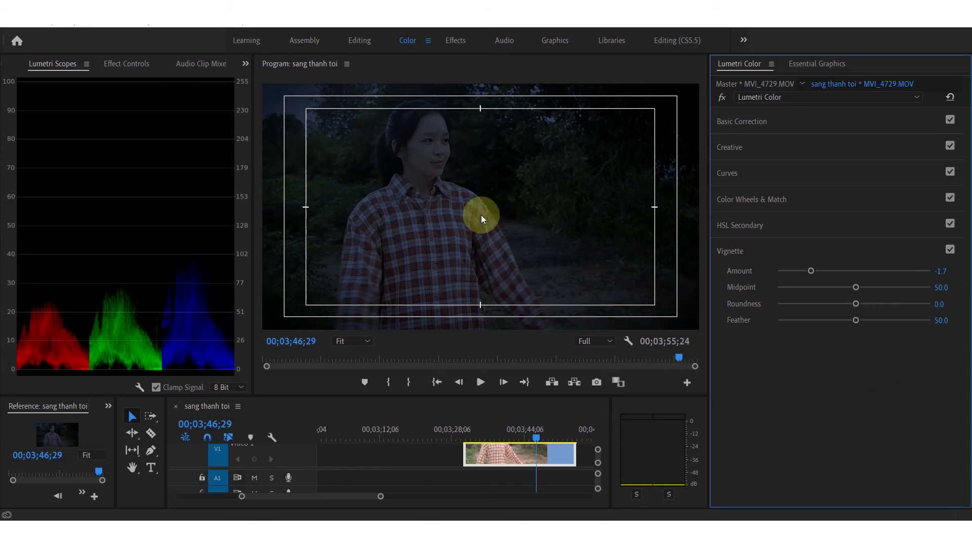
pyautogui.click(942, 287)
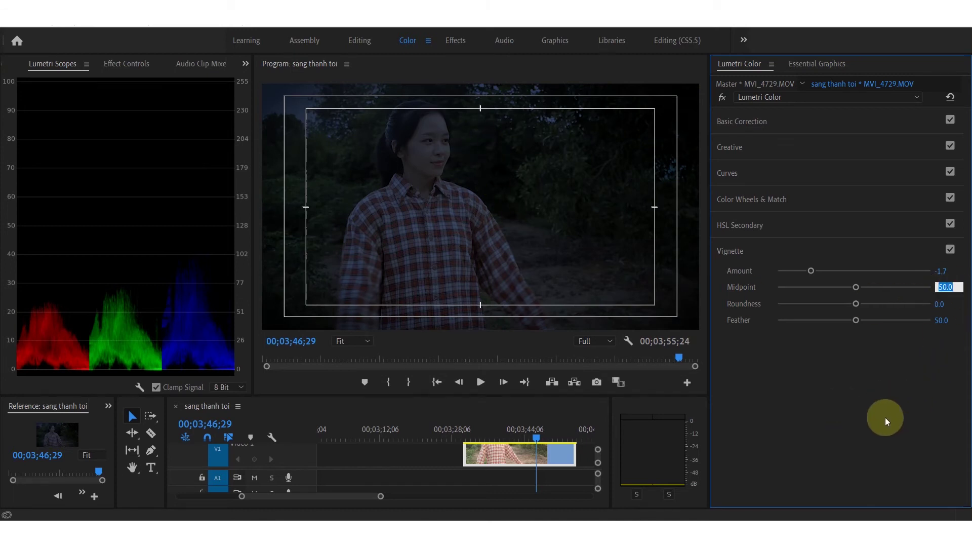
pyautogui.write('42')
pyautogui.press('Return')
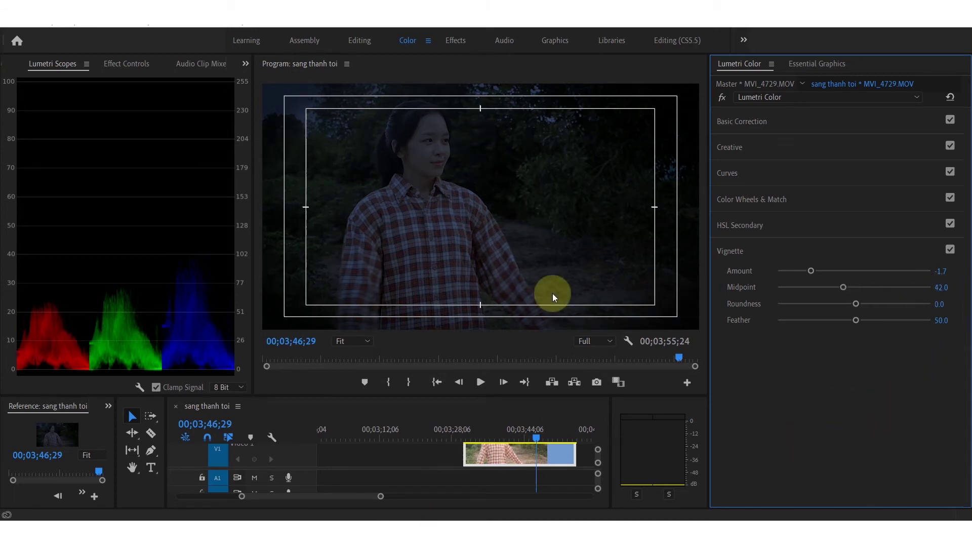
# - Set the vignette Roundness to 30 and Feather to 55
pyautogui.write('30')
pyautogui.press('Return')
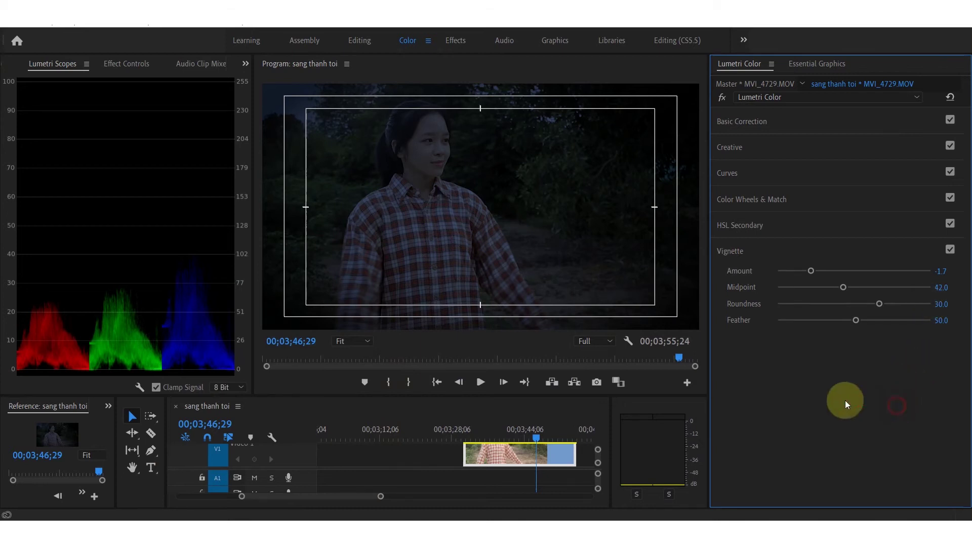
pyautogui.click(941, 320)
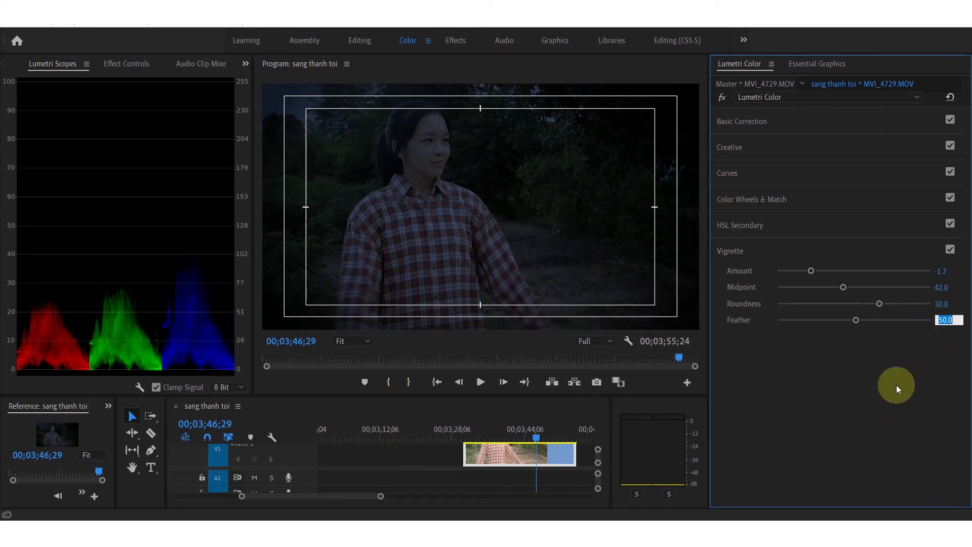
pyautogui.write('55')
pyautogui.press('Return')
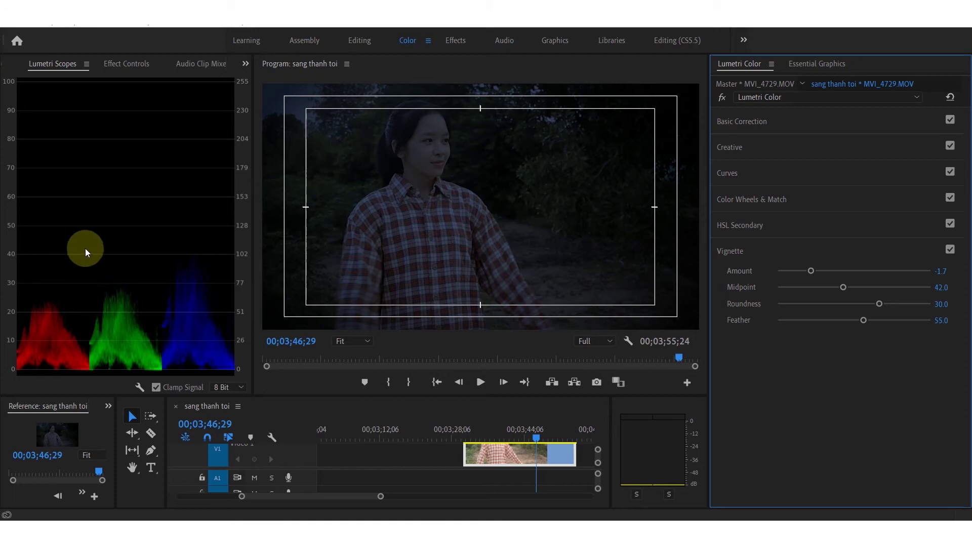
pyautogui.click(722, 98)
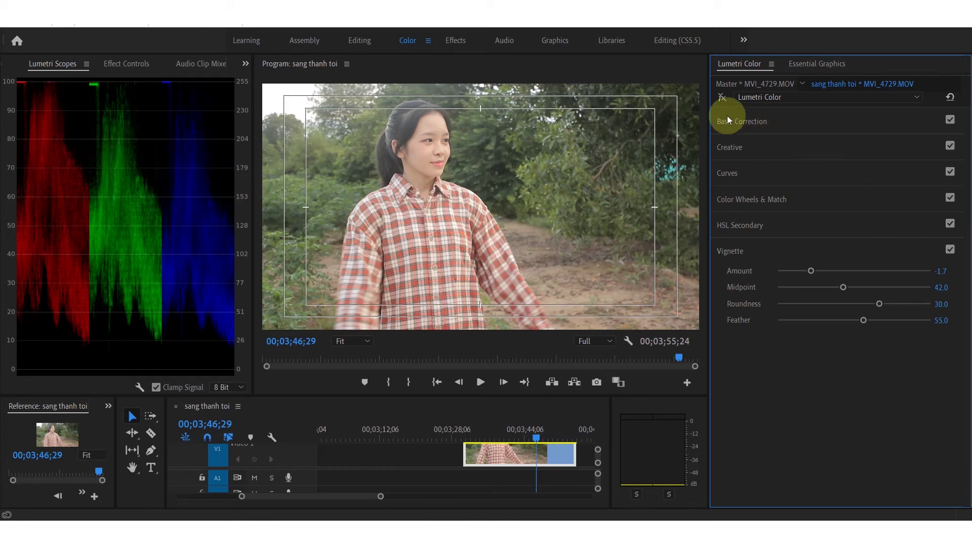
pyautogui.click(722, 98)
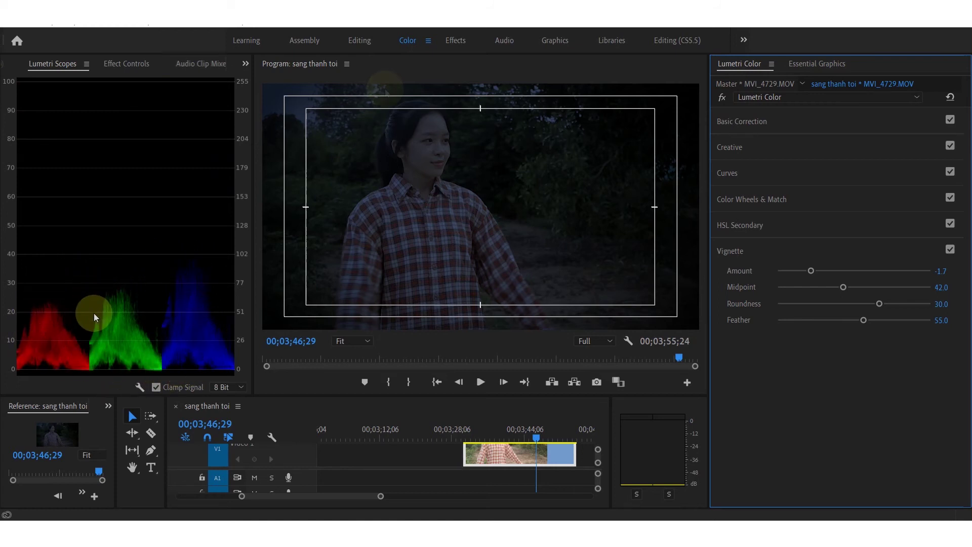
pyautogui.click(360, 42)
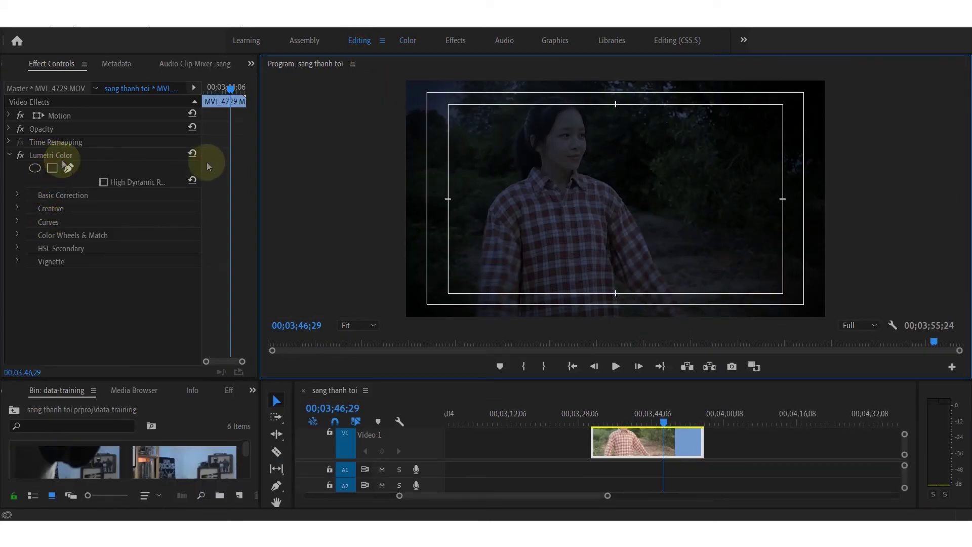
pyautogui.click(410, 42)
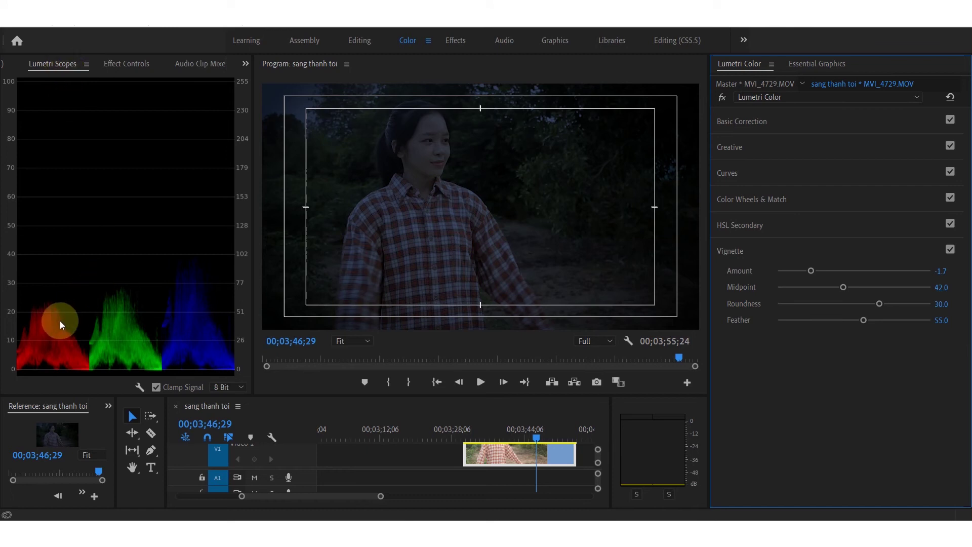
# - Show only the RGB waveform without parade, then toggle the Lumetri bypass to compare
pyautogui.rightClick(106, 220)
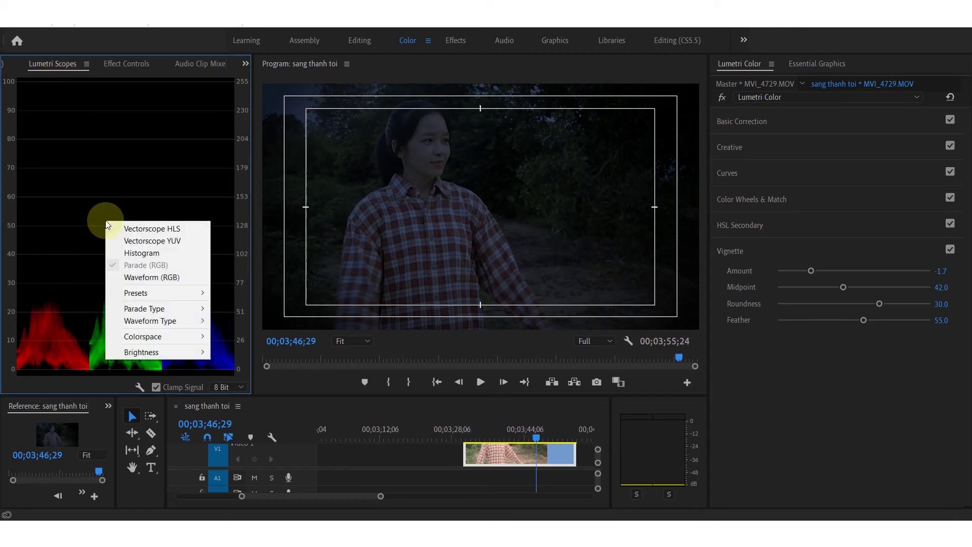
pyautogui.click(142, 278)
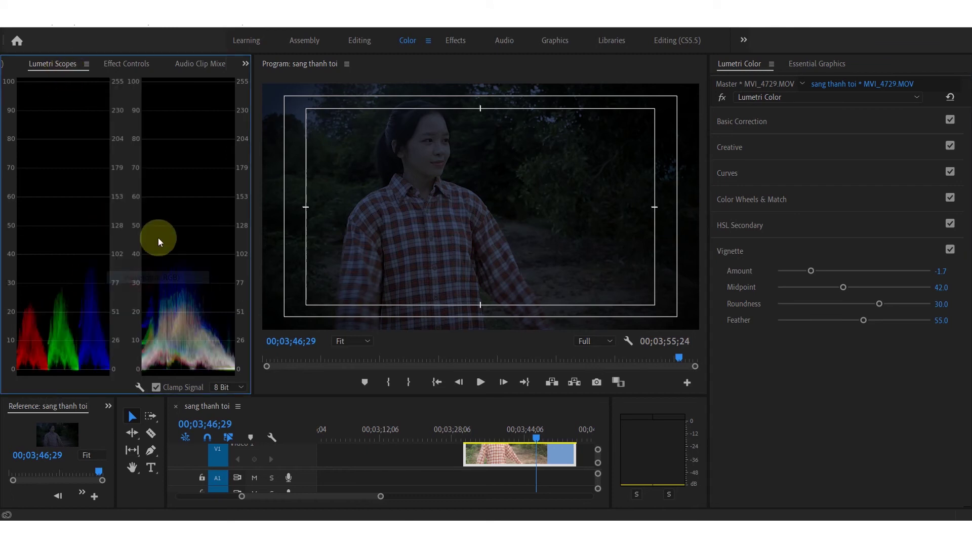
pyautogui.rightClick(132, 239)
pyautogui.click(152, 283)
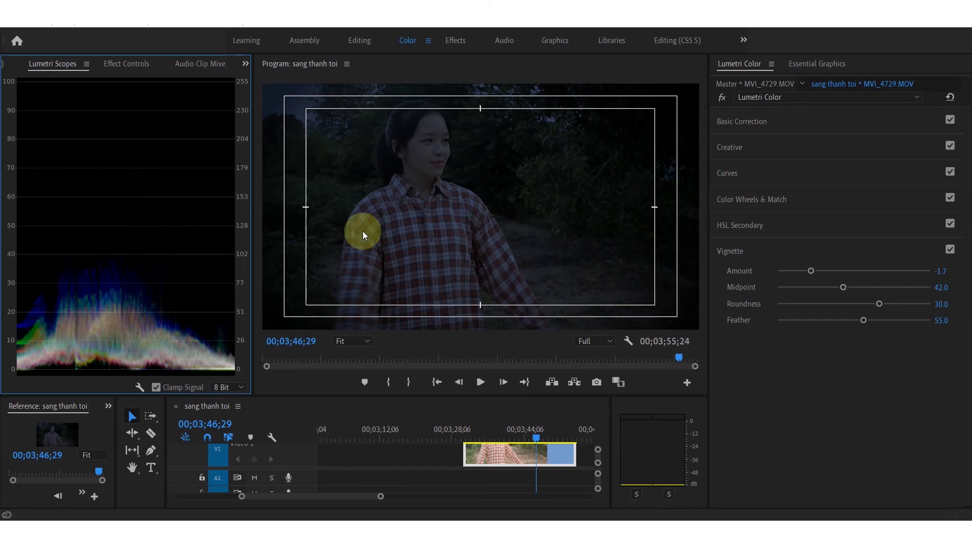
pyautogui.click(722, 97)
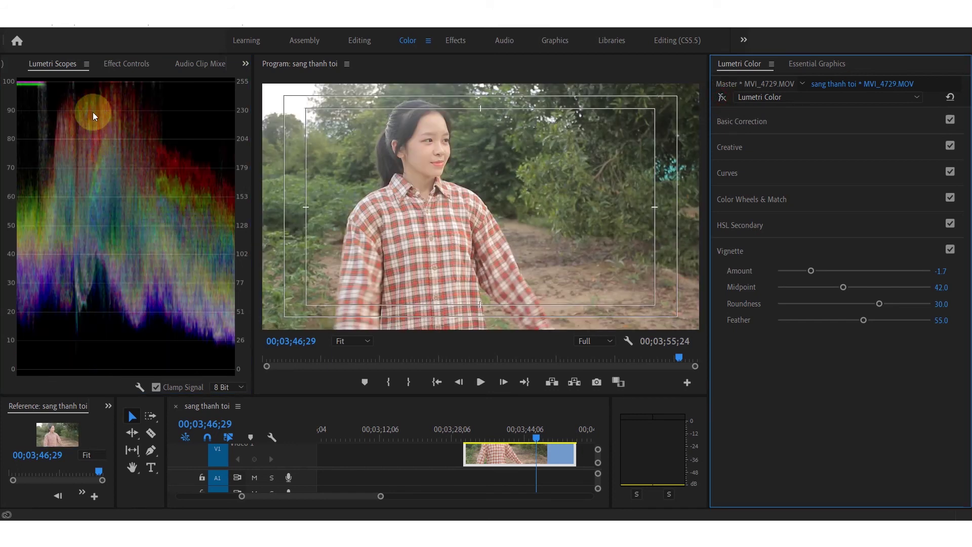
pyautogui.click(722, 98)
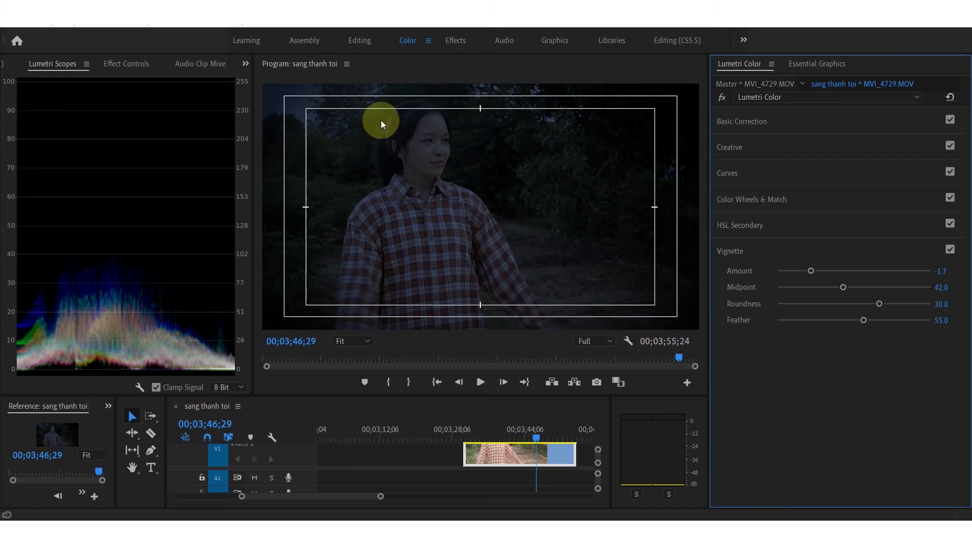
# - In Editing, create an Adjustment Layer on V2 extending past the clip's end
pyautogui.click(369, 45)
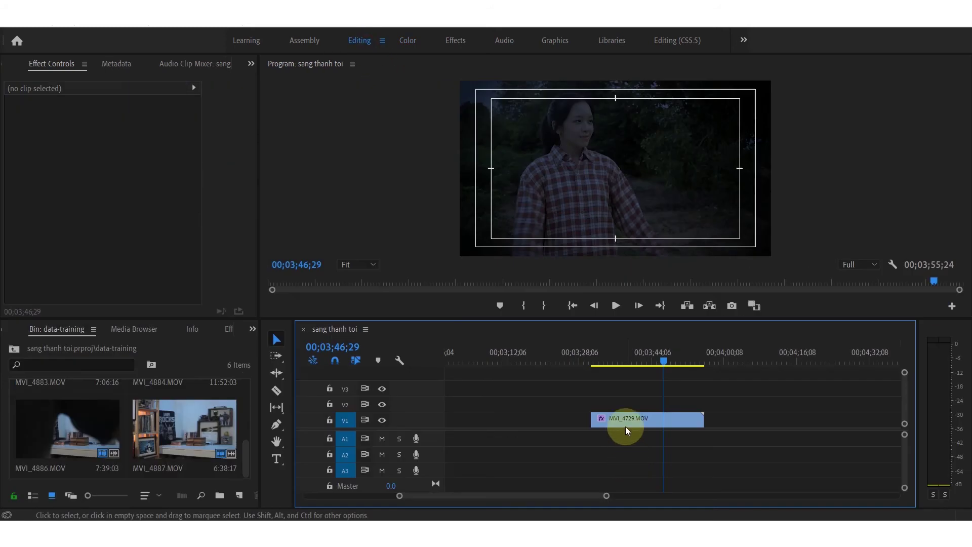
pyautogui.moveTo(653, 374); pyautogui.dragTo(631, 368)
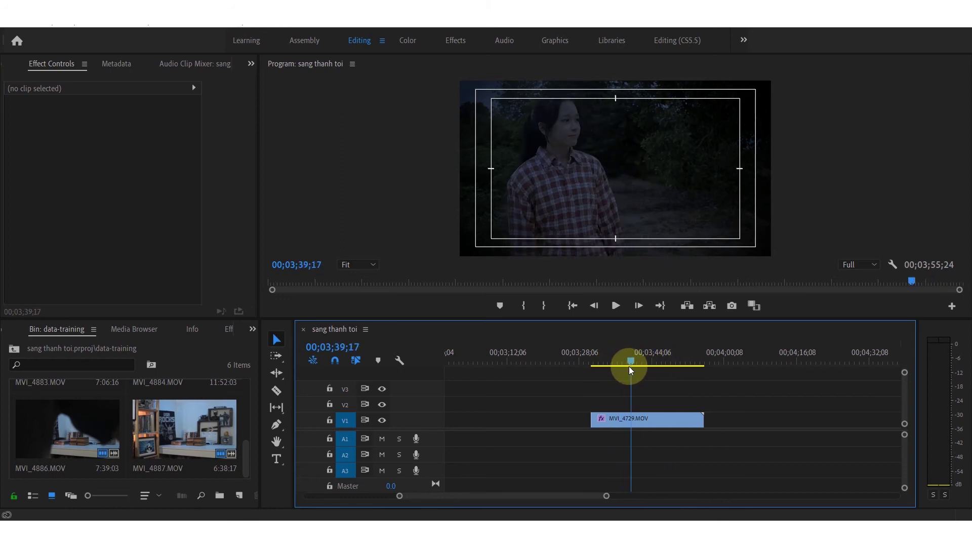
pyautogui.moveTo(630, 368); pyautogui.dragTo(658, 365)
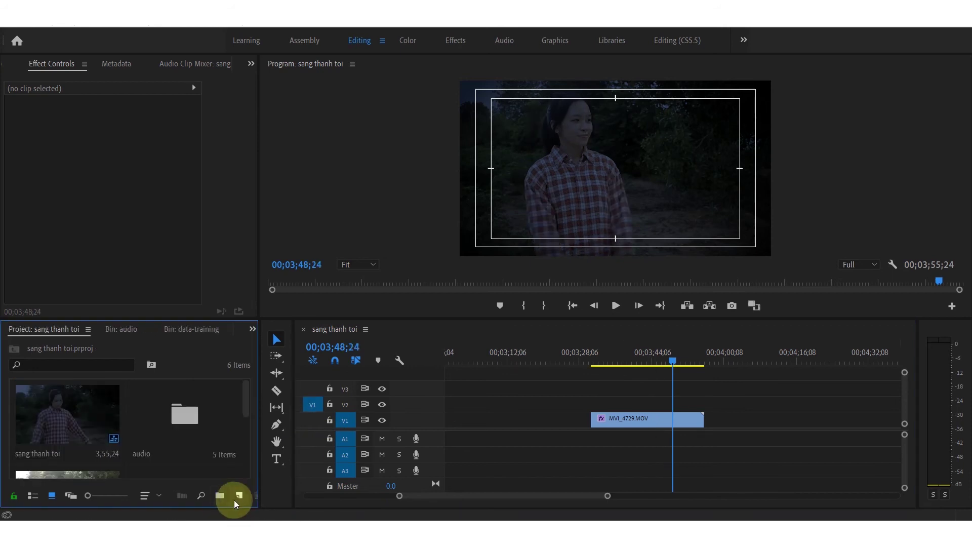
pyautogui.click(239, 494)
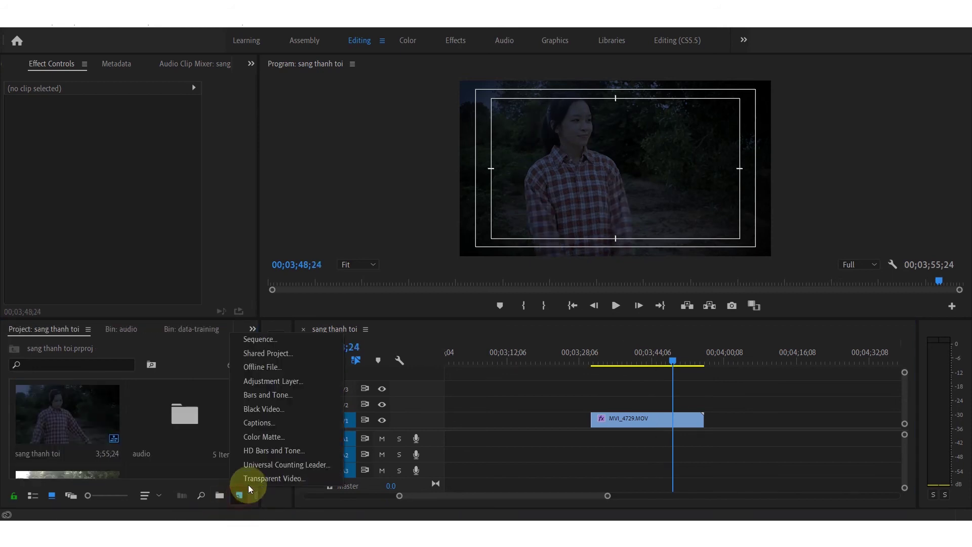
pyautogui.click(276, 381)
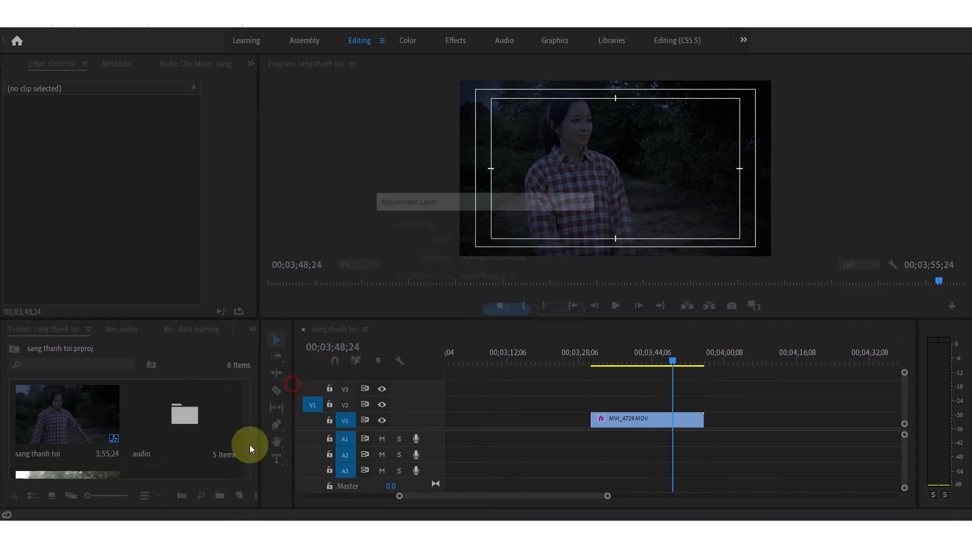
pyautogui.click(490, 313)
pyautogui.moveTo(124, 430); pyautogui.dragTo(588, 404)
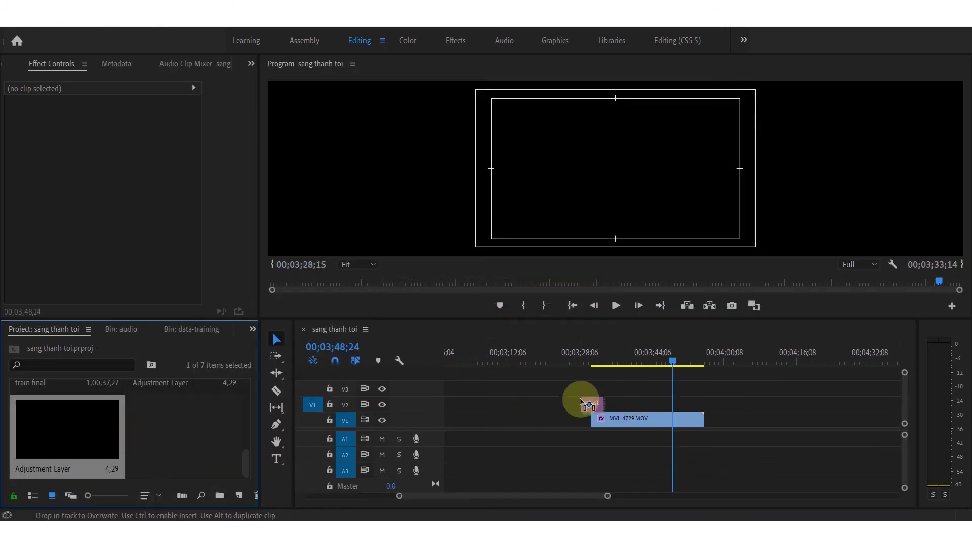
pyautogui.moveTo(686, 393); pyautogui.dragTo(732, 393)
# - Apply the Crop effect to the adjustment layer with Top and Bottom at 12%
pyautogui.click(252, 328)
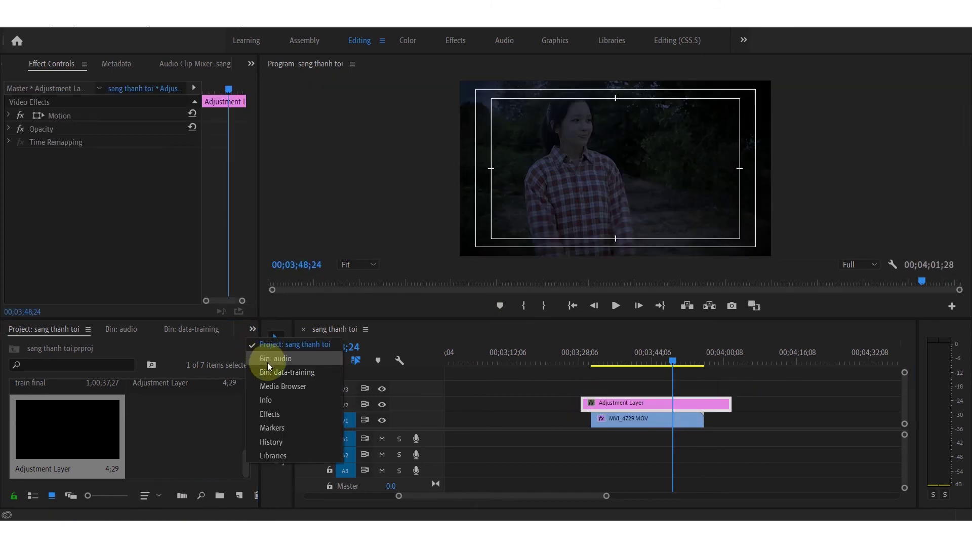
pyautogui.click(270, 414)
pyautogui.click(110, 346)
pyautogui.write('c')
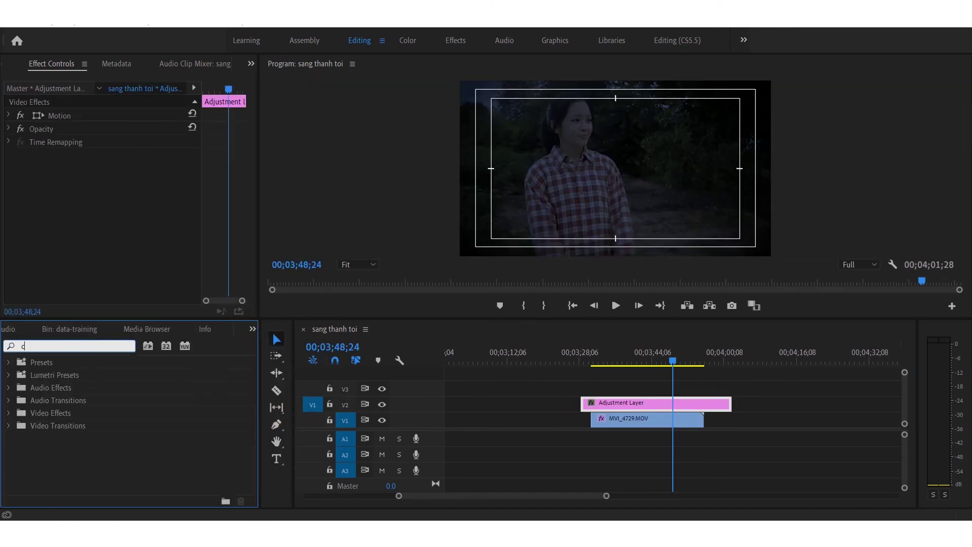
pyautogui.write('rop')
pyautogui.moveTo(130, 437); pyautogui.dragTo(602, 410)
pyautogui.click(115, 194)
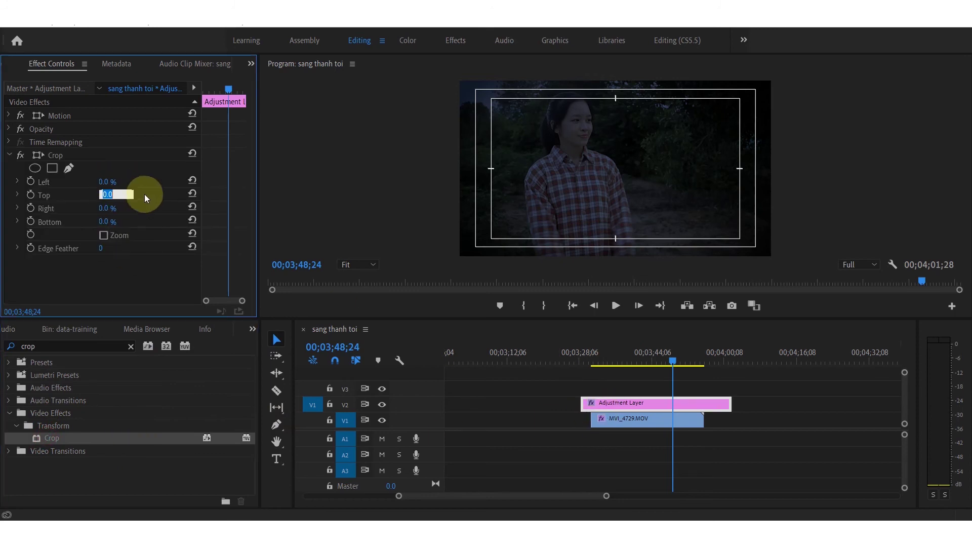
pyautogui.write('12')
pyautogui.press('Return')
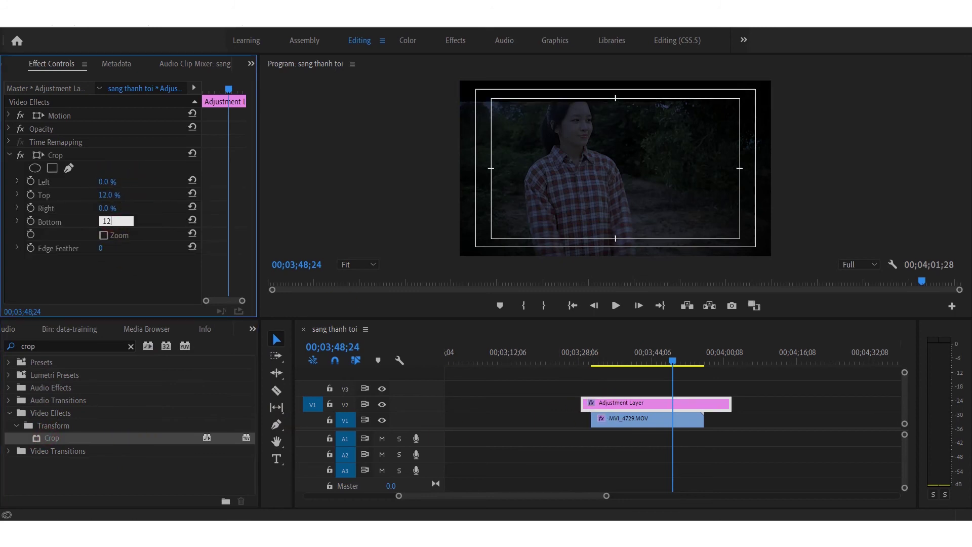
pyautogui.press('Return')
# - Select MVI_4729.MOV and move its Motion Position Y from 540 to 639
pyautogui.click(644, 424)
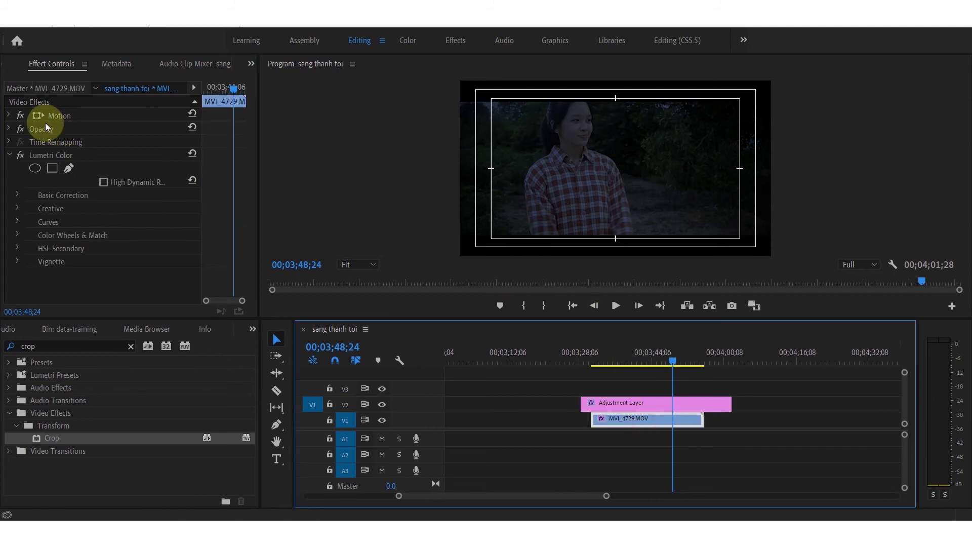
pyautogui.click(9, 116)
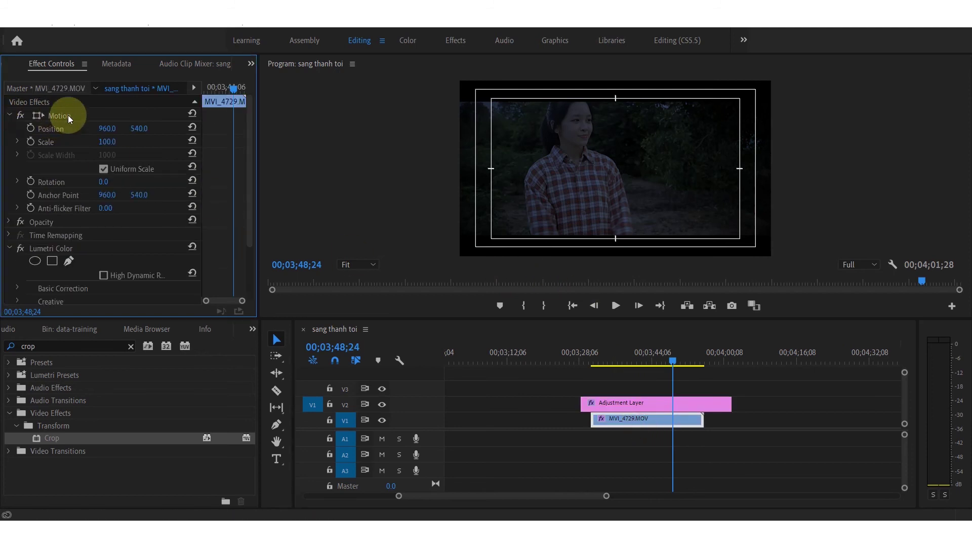
pyautogui.moveTo(138, 129); pyautogui.dragTo(164, 129)
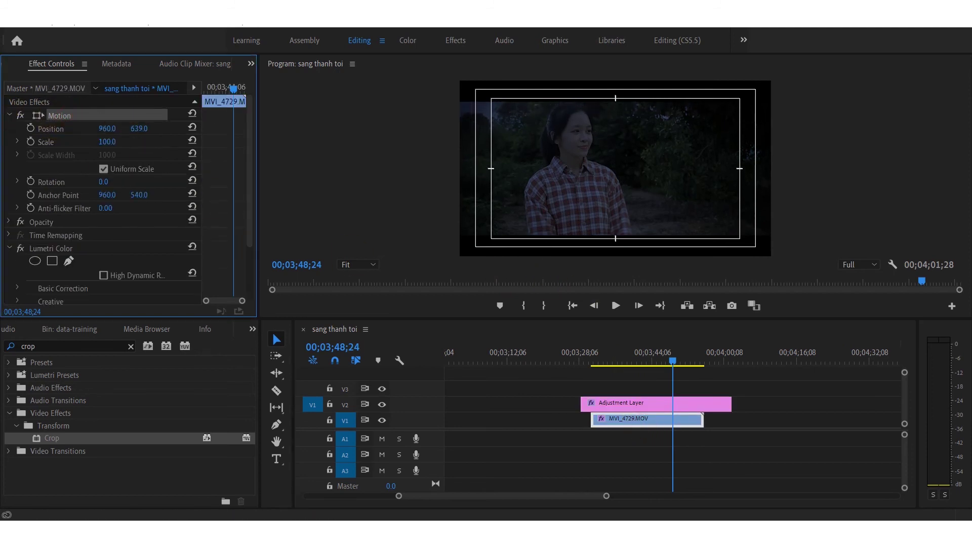